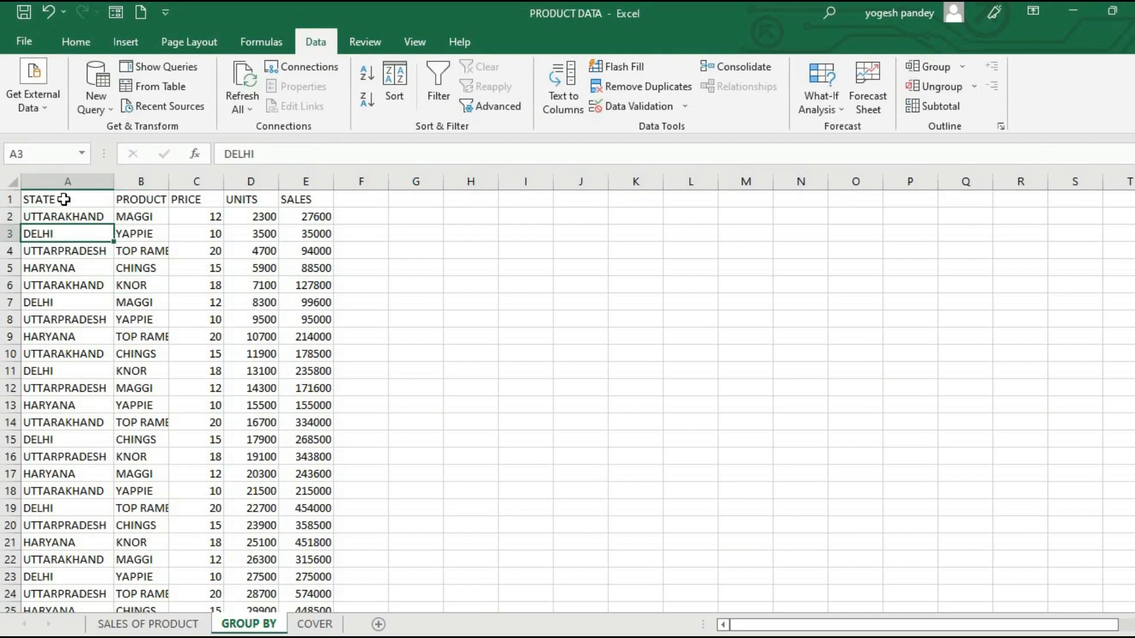
- Examine the STATE and PRODUCT entries in the first rows of the GROUP BY sheet
click(63, 200)
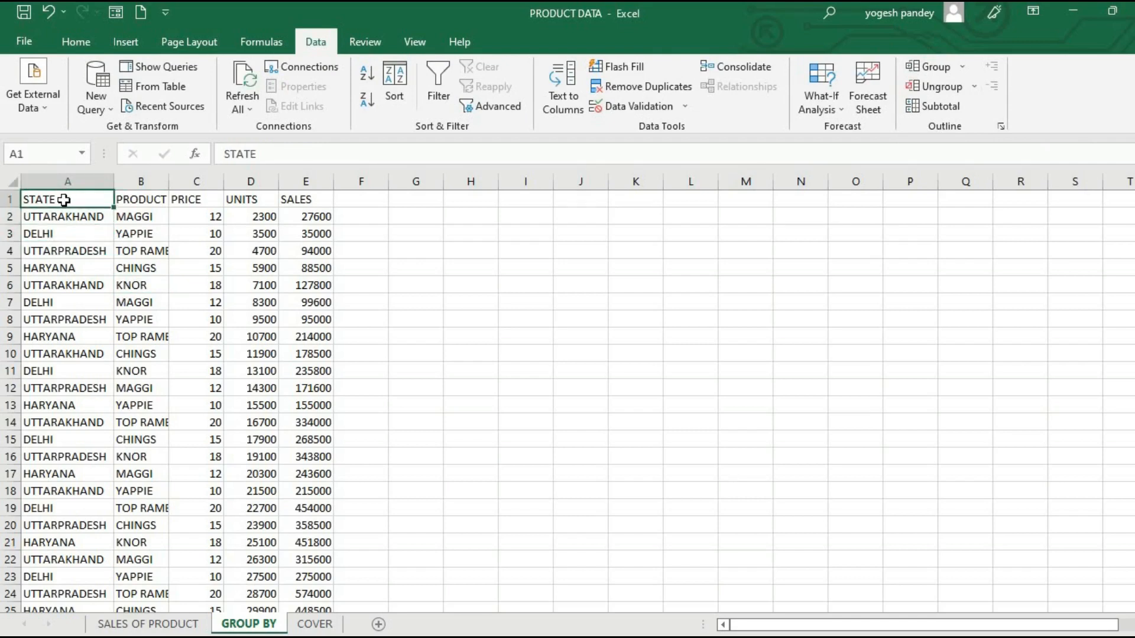
click(64, 217)
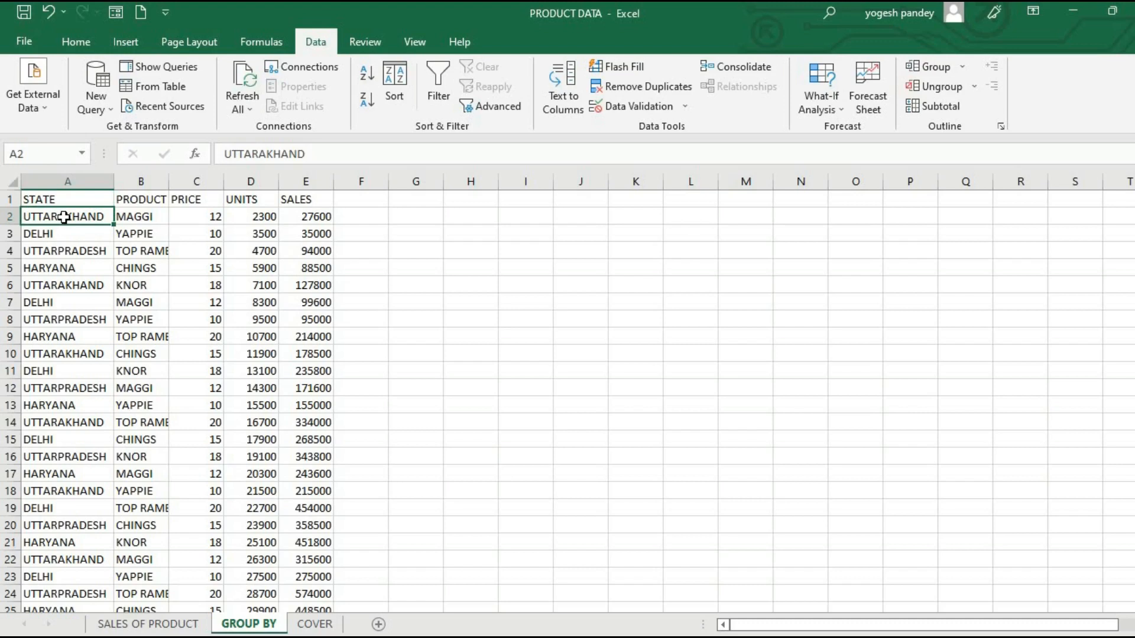
click(143, 216)
click(84, 250)
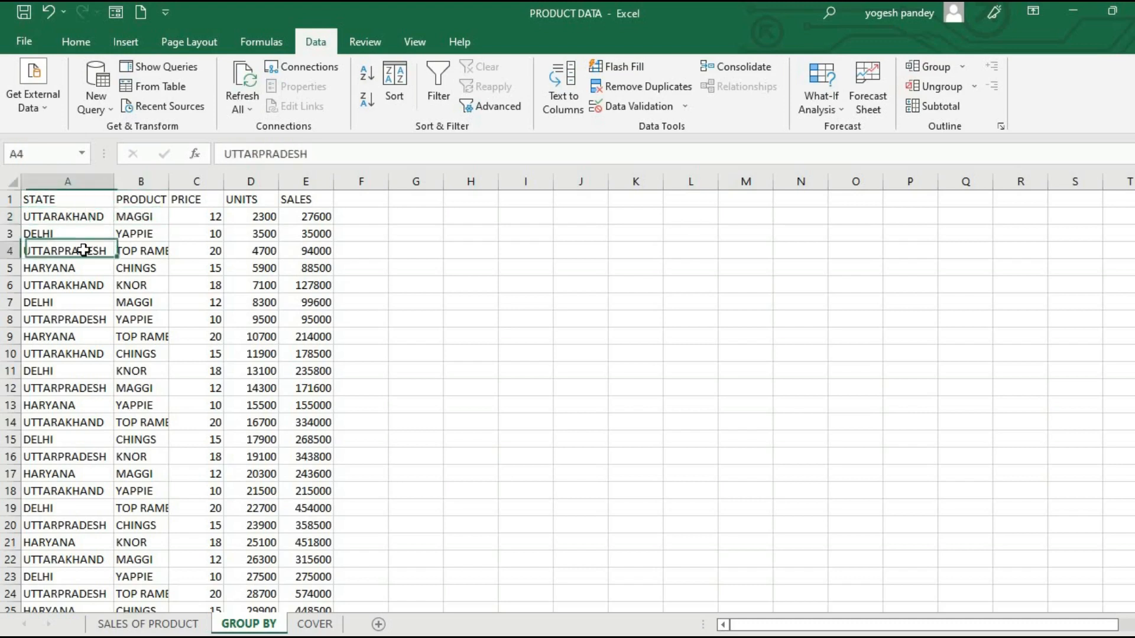
click(64, 219)
click(123, 218)
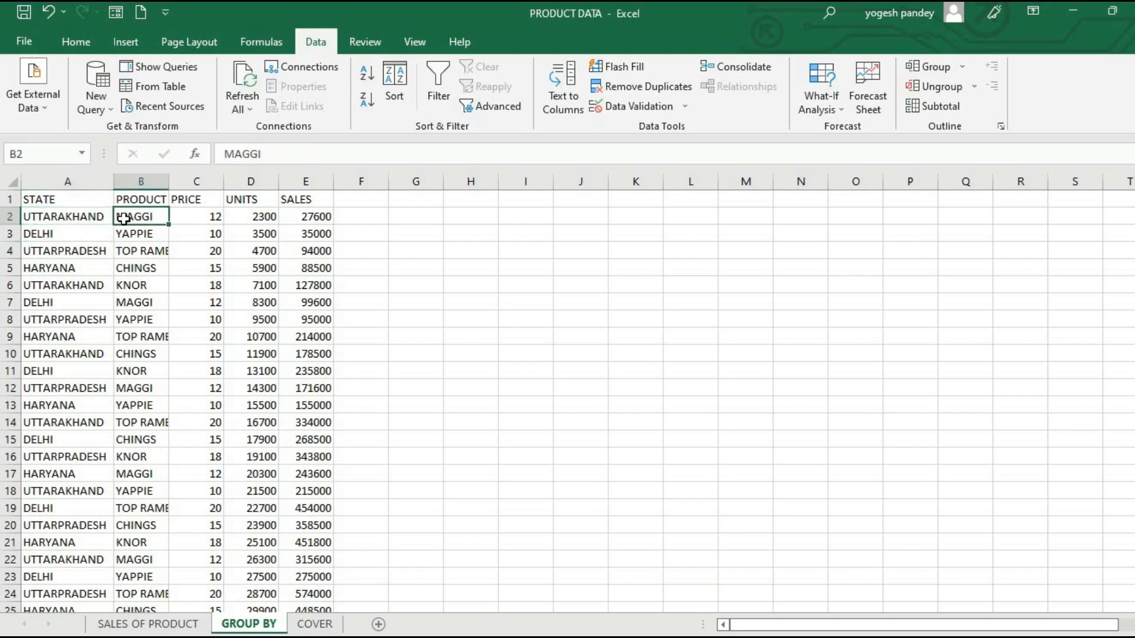
click(78, 234)
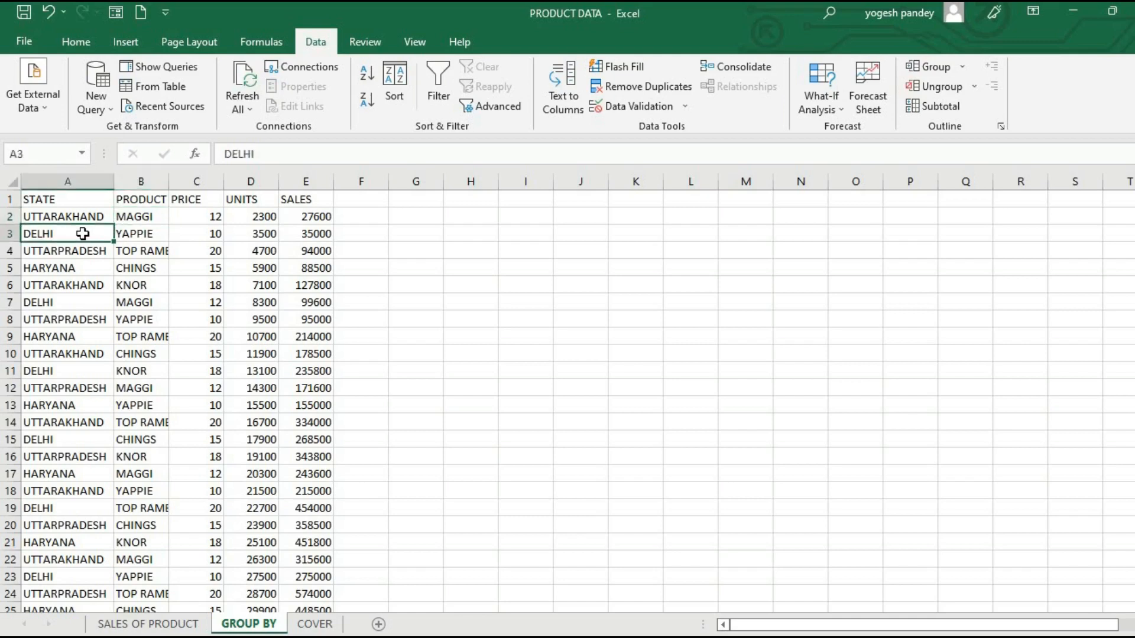
click(133, 235)
click(87, 249)
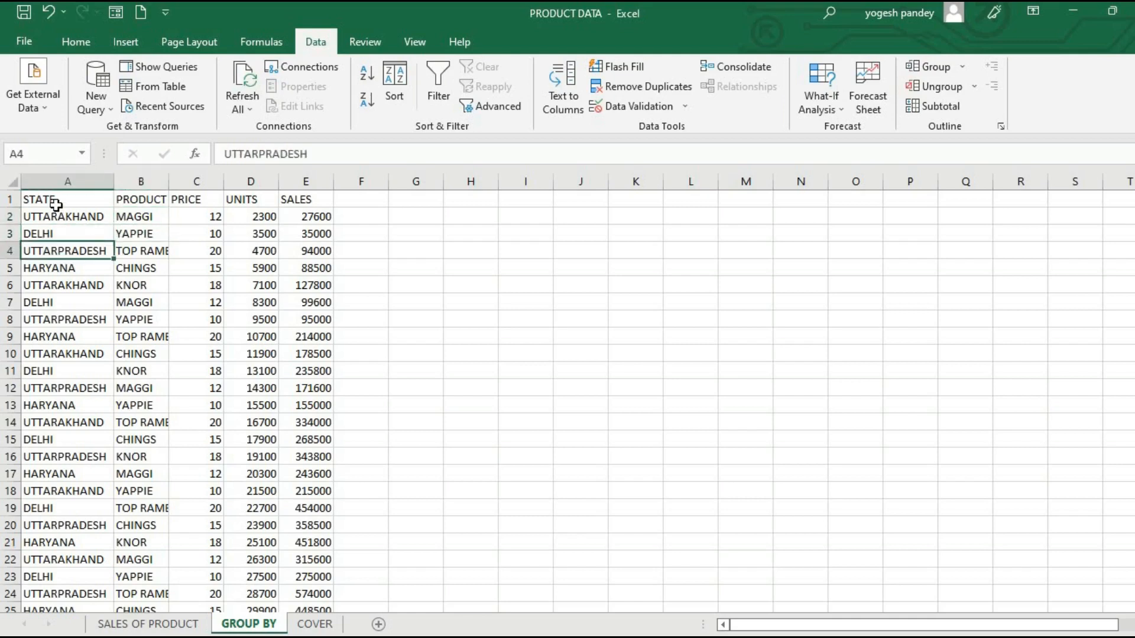
- Convert the data range A1:E35, including headers, into a table and load it into the Power Query Editor
click(56, 204)
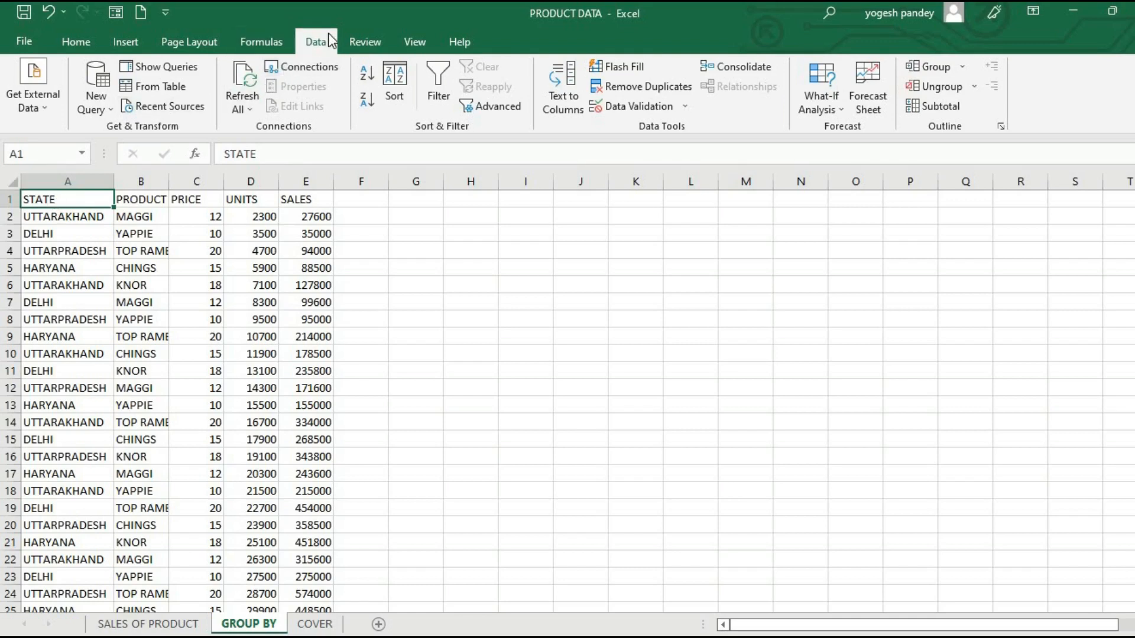
click(170, 86)
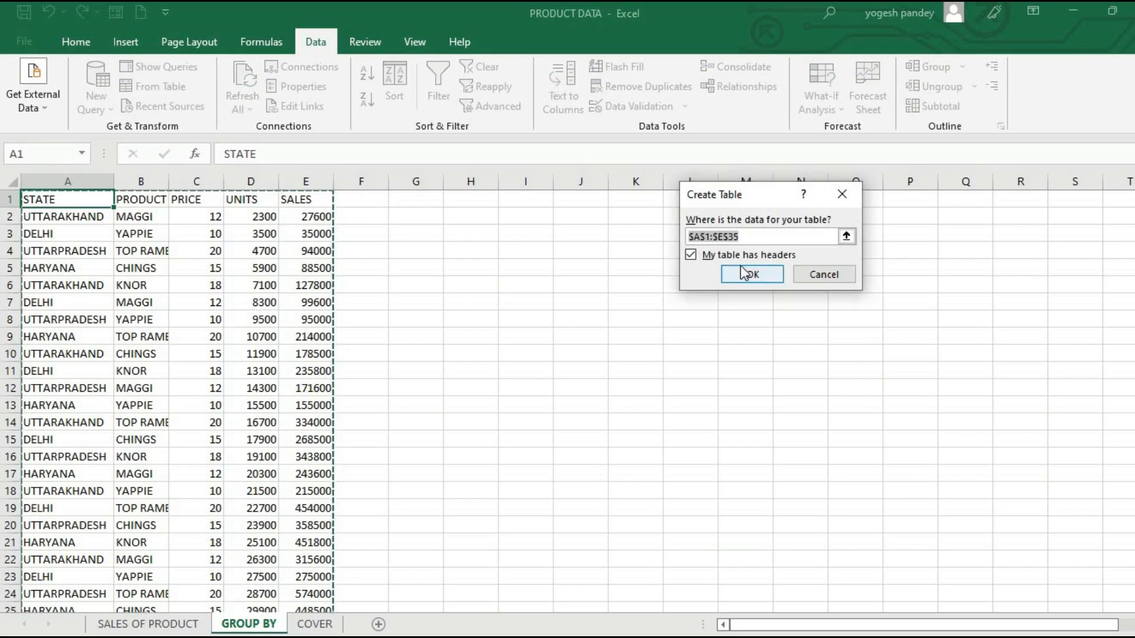
click(759, 273)
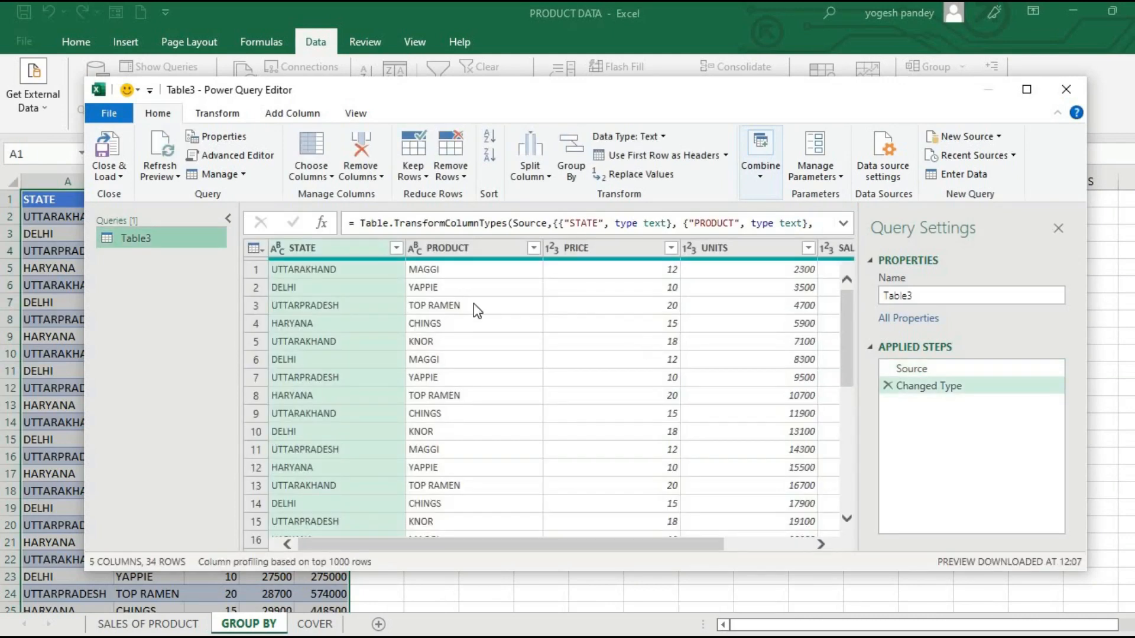
click(473, 305)
click(611, 288)
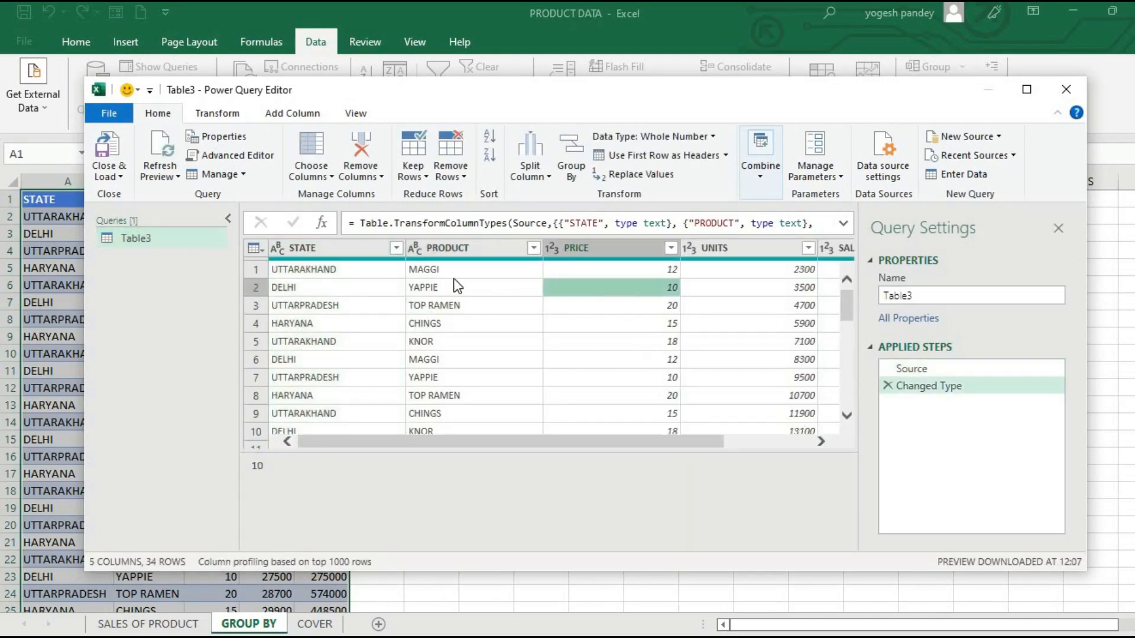
- Start a basic Group By on the query and choose STATE as the grouping column
click(225, 121)
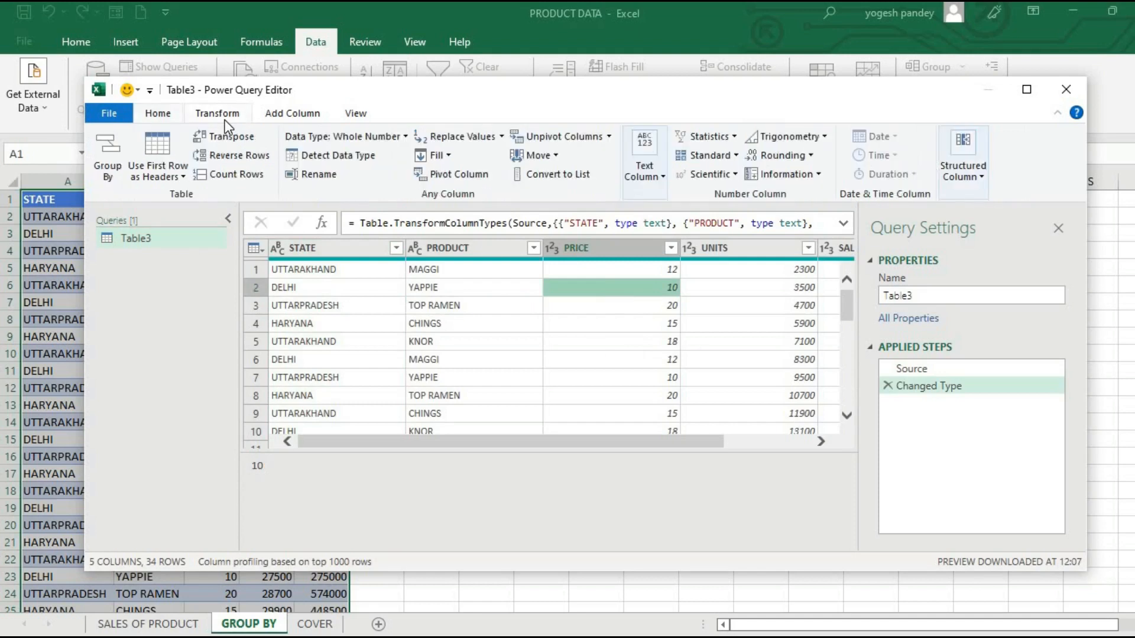
click(122, 172)
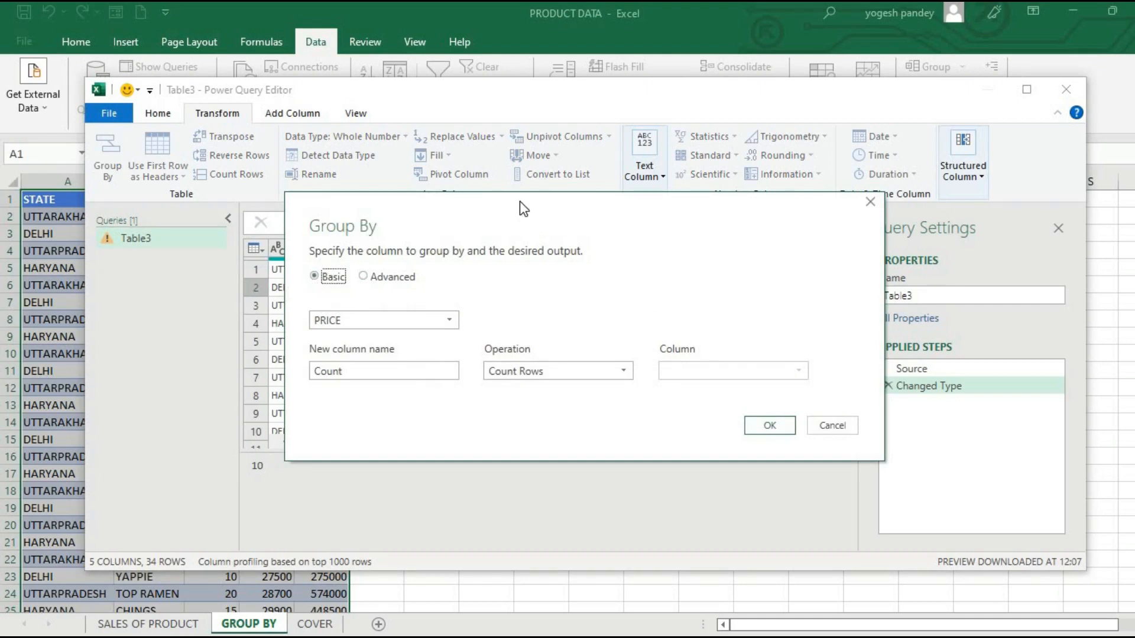
drag(519, 201, 733, 240)
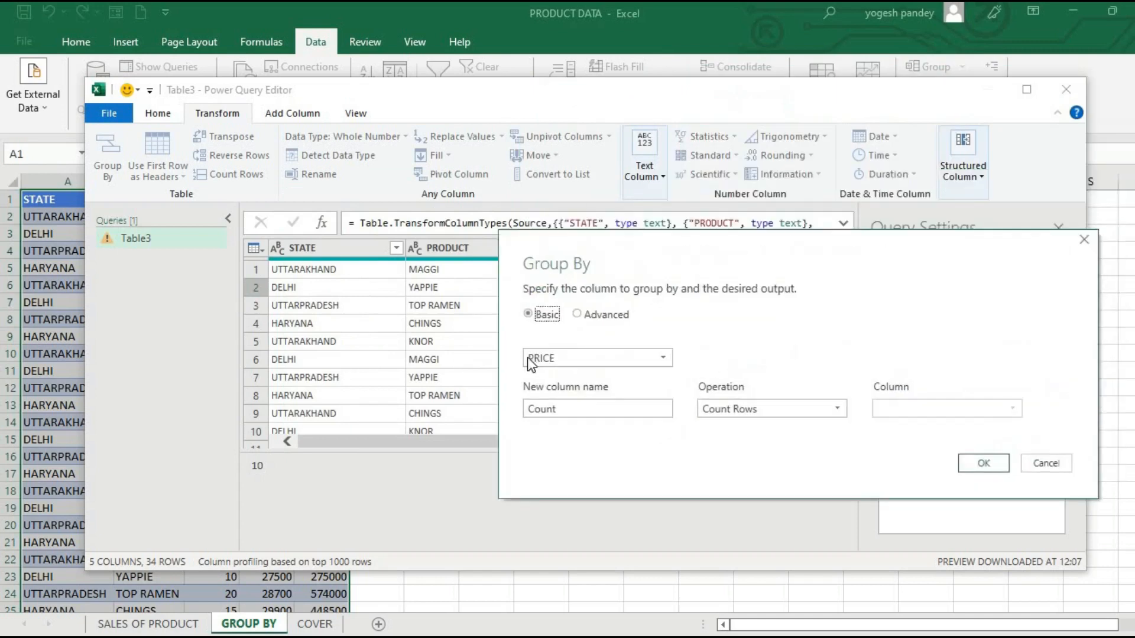
drag(528, 357, 459, 325)
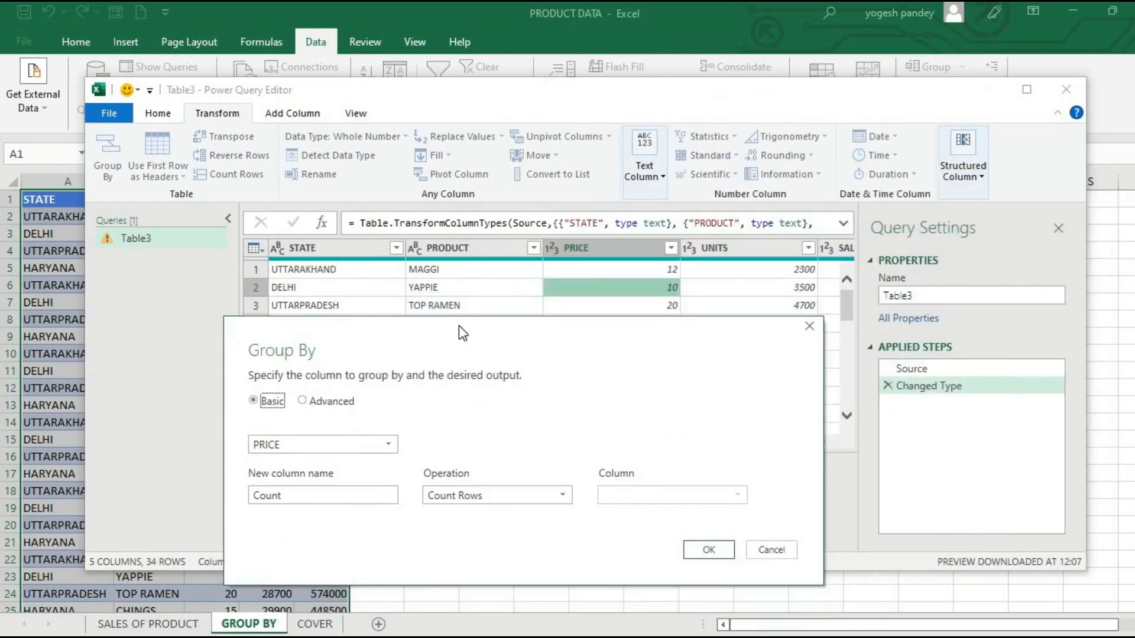
click(346, 450)
click(338, 466)
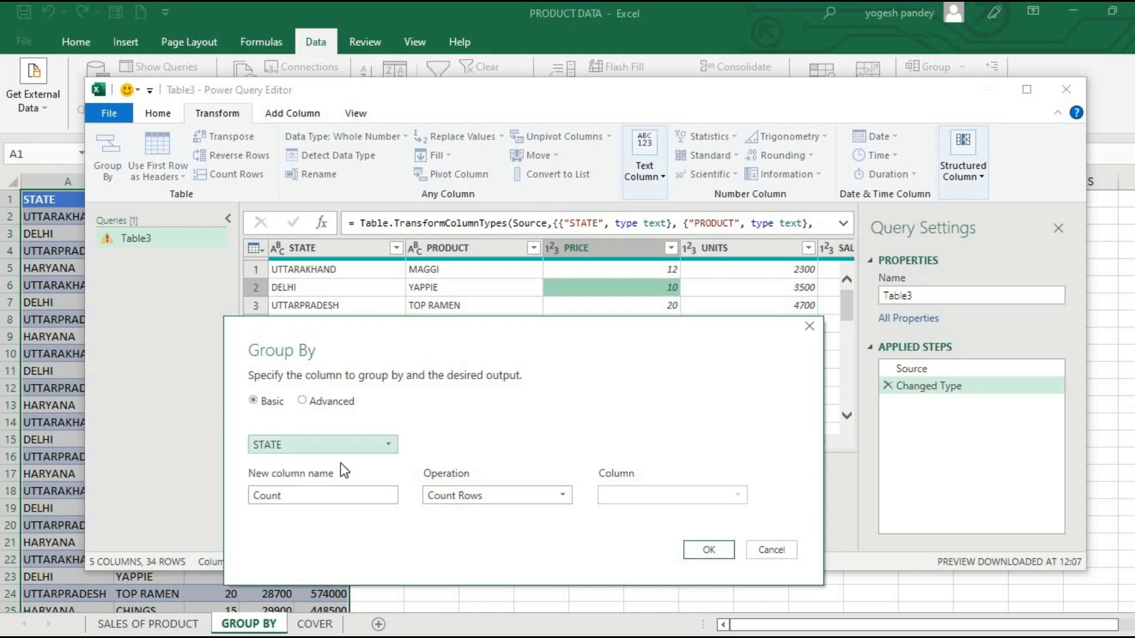
- Name the new column of the basic grouping TOTAL SALES
double_click(367, 492)
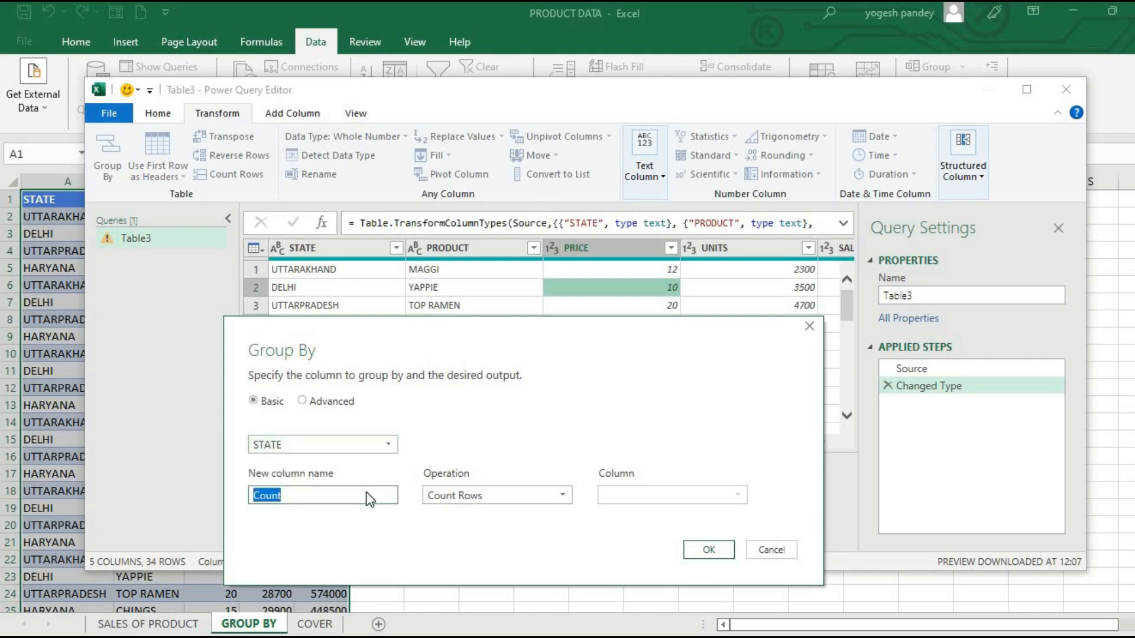
text(SALES)
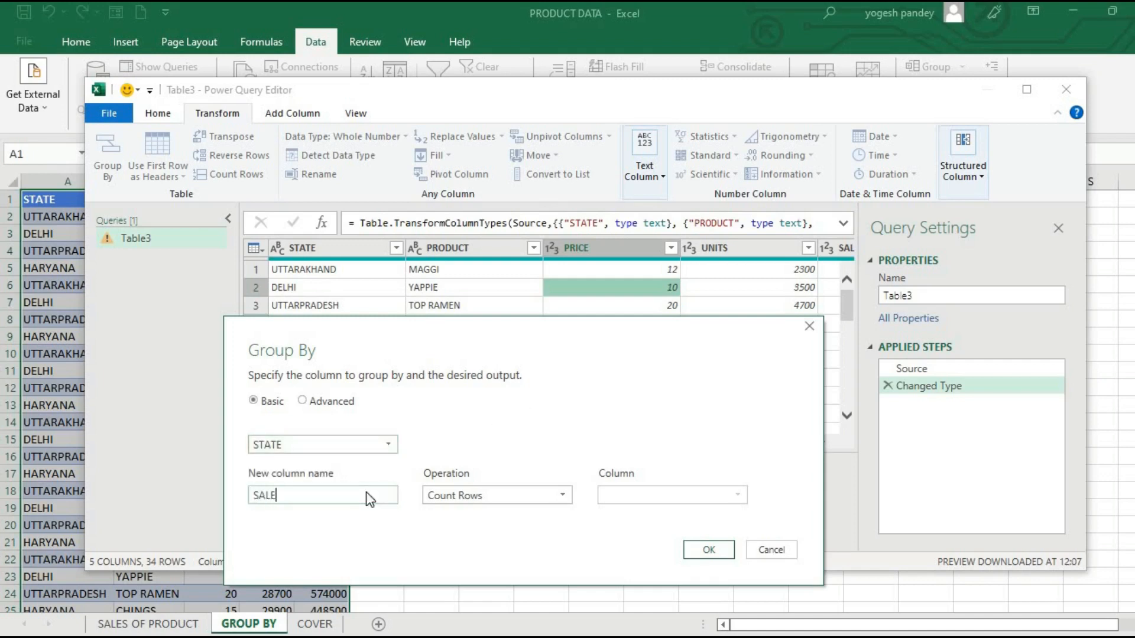
key(BackSpace)
key(BackSpace)
key(BackSpace)
key(BackSpace)
key(BackSpace)
text(TOTAL SALES)
- Set the operation to Sum on the SALES column and apply the grouping by state
click(514, 501)
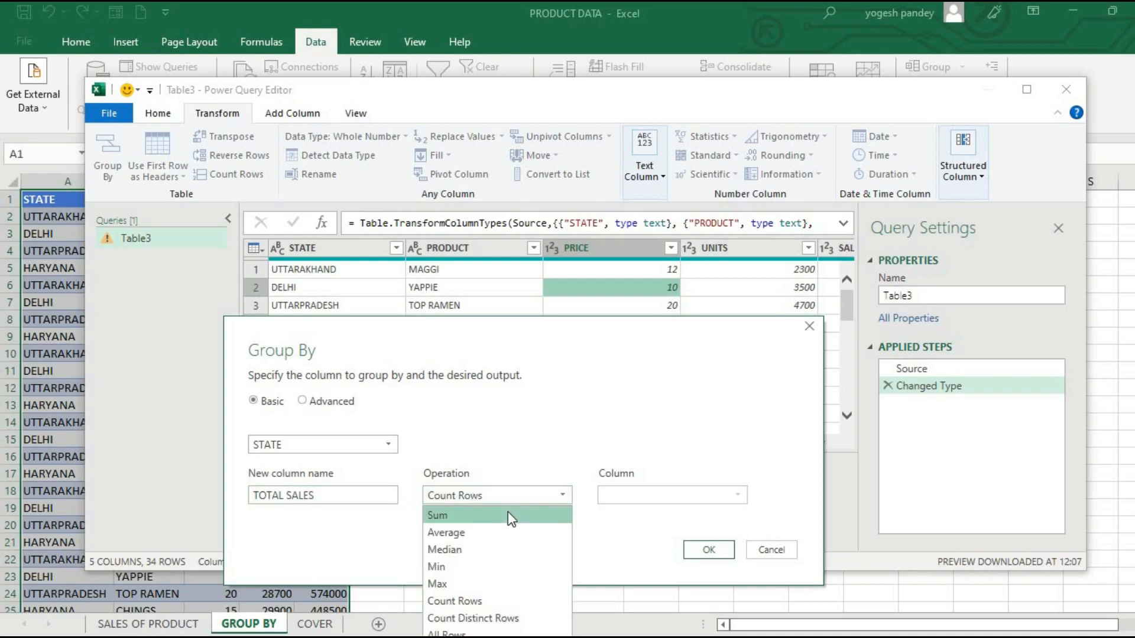
click(509, 514)
click(657, 507)
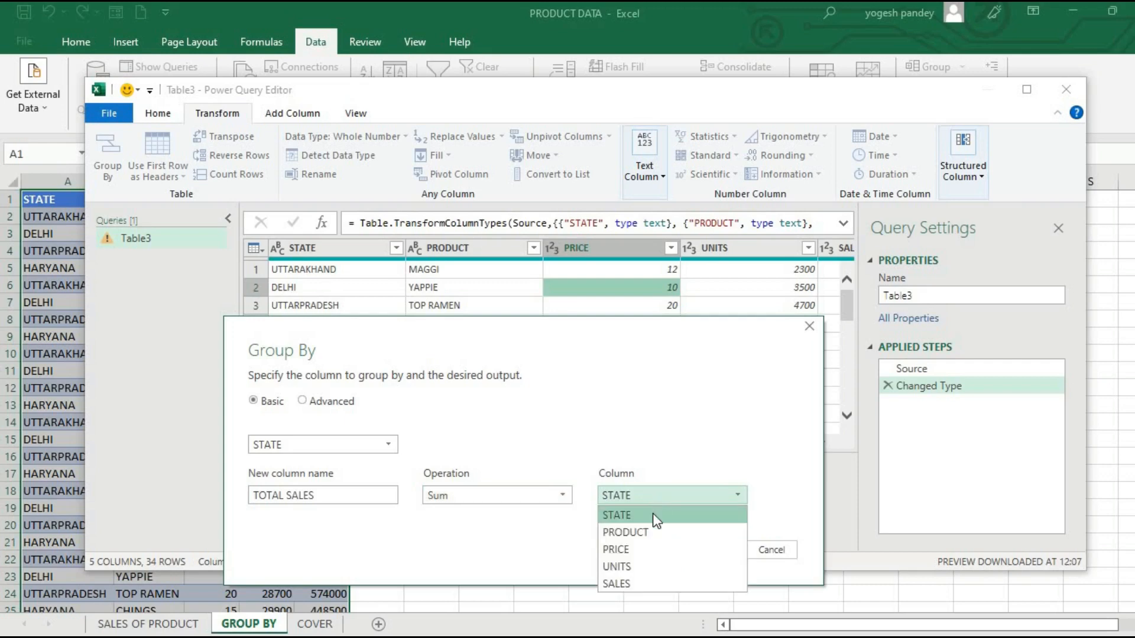
click(650, 583)
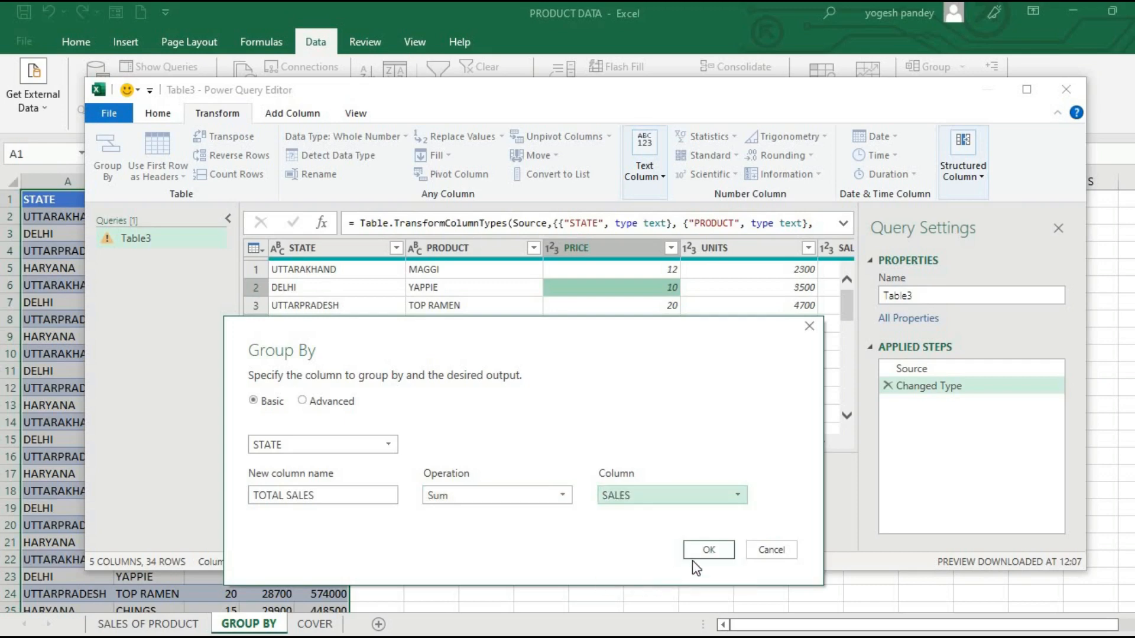
click(708, 551)
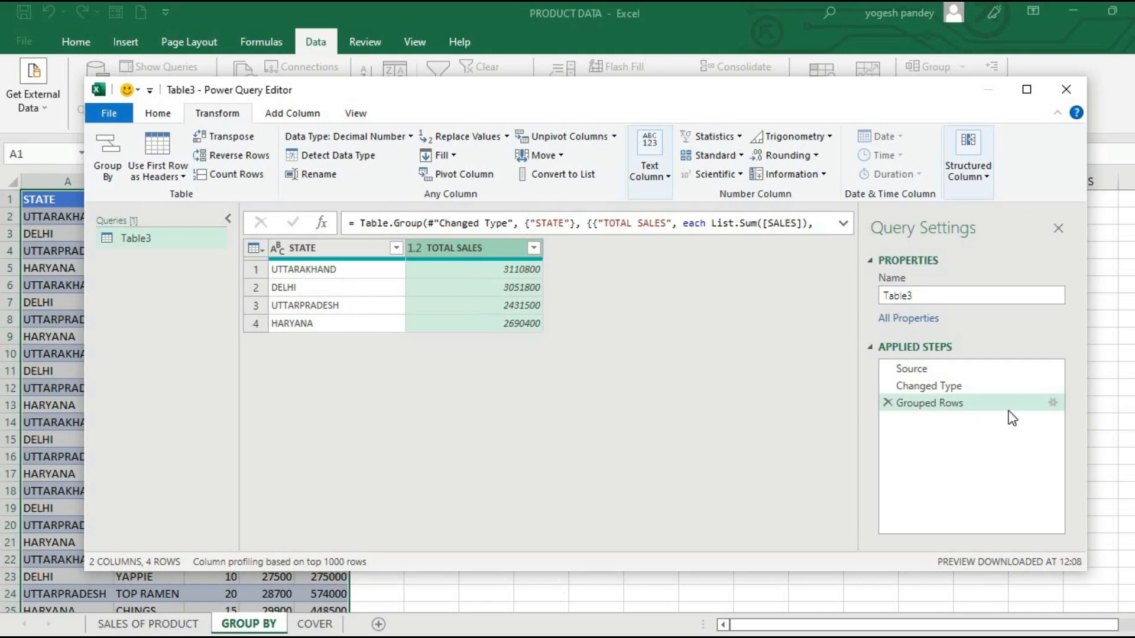
- Delete the Grouped Rows step from the query's applied steps and select a cell in the STATE column
click(888, 403)
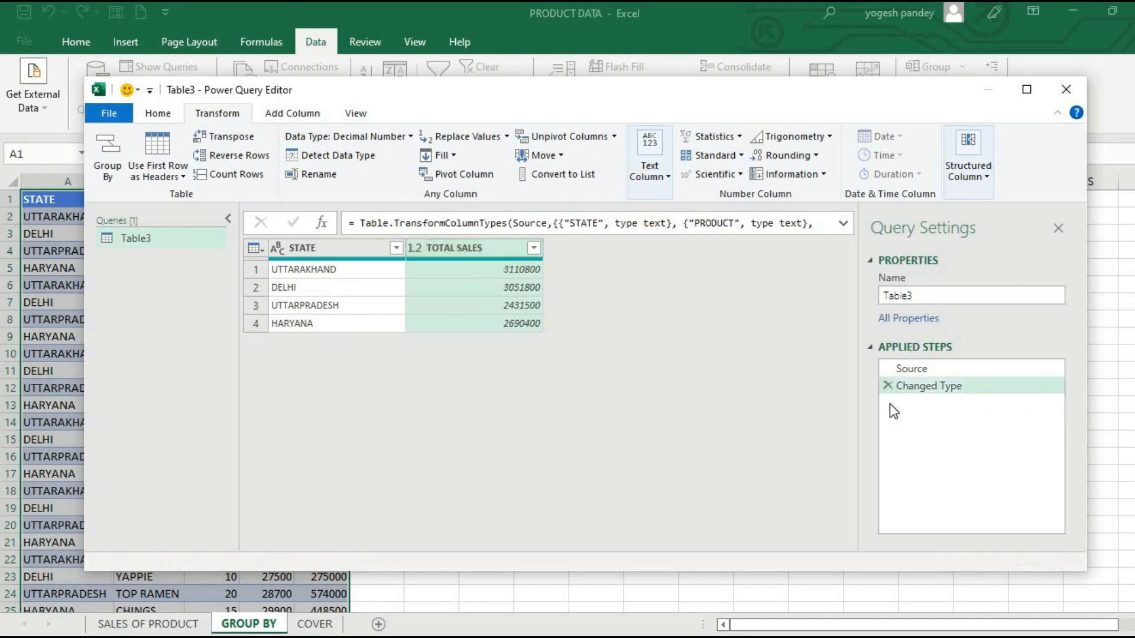
click(353, 325)
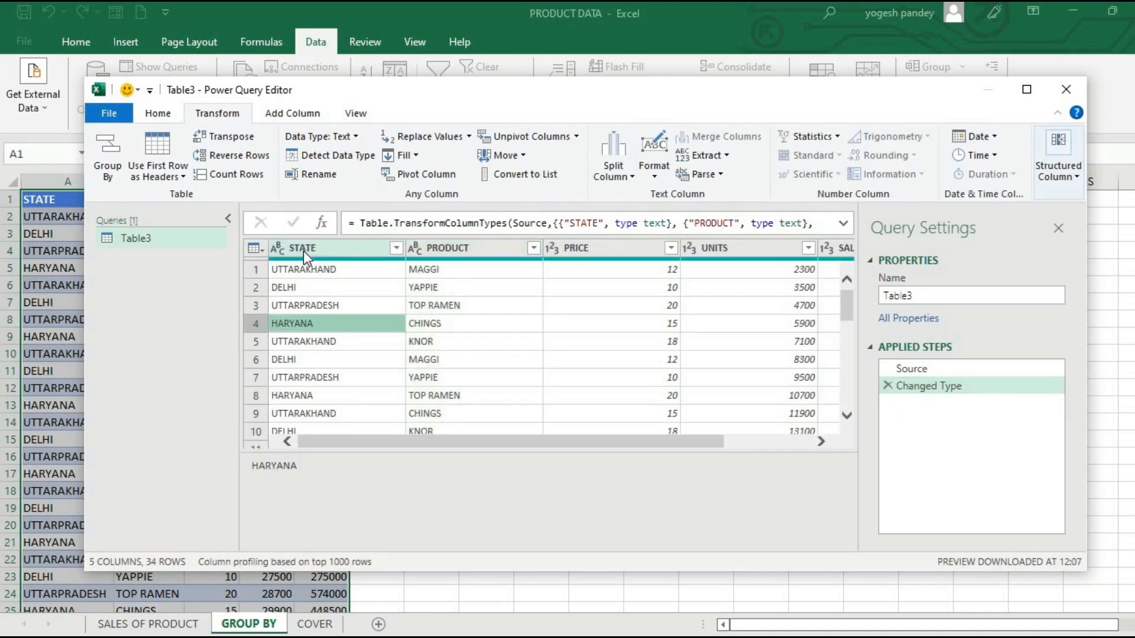
- Start an advanced Group By on the query with STATE and PRODUCT as the two grouping columns
click(119, 170)
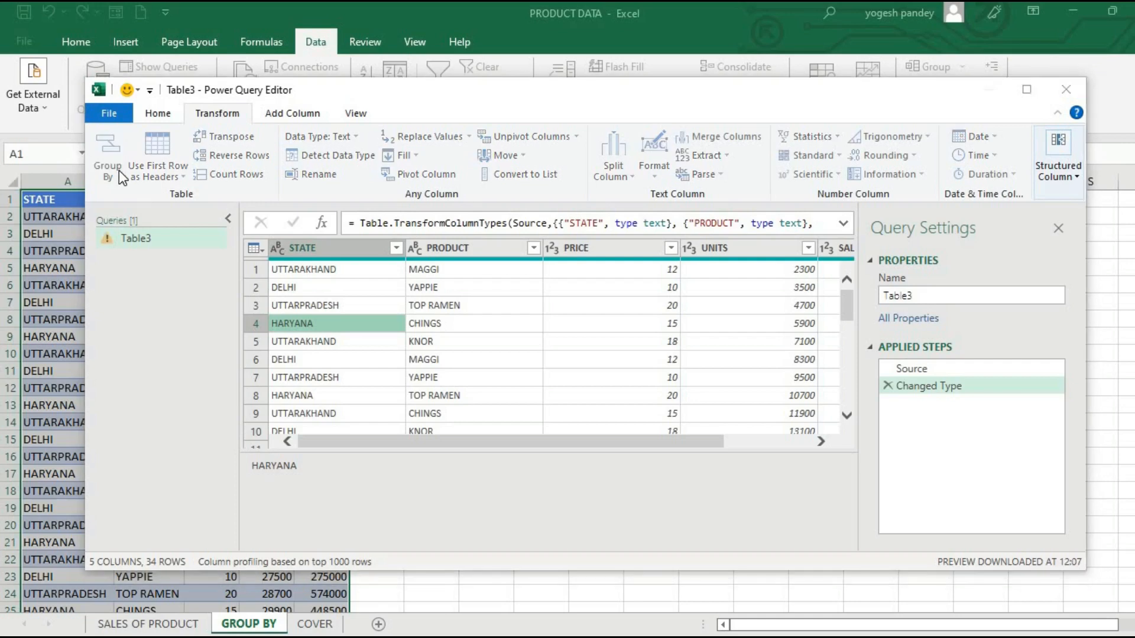
click(389, 278)
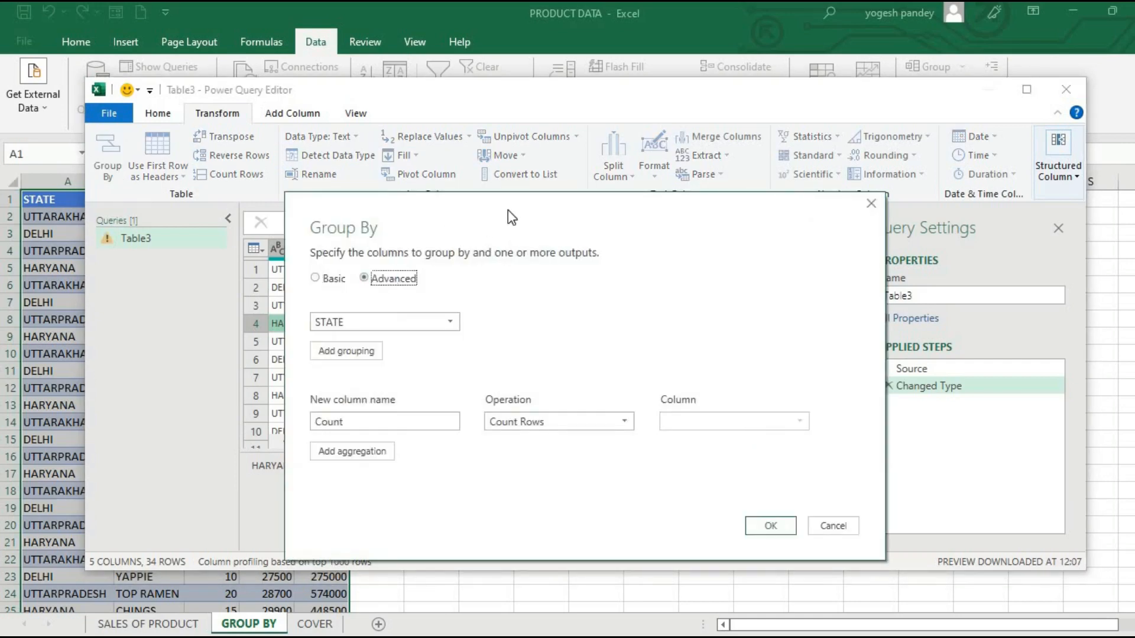
drag(509, 211, 821, 108)
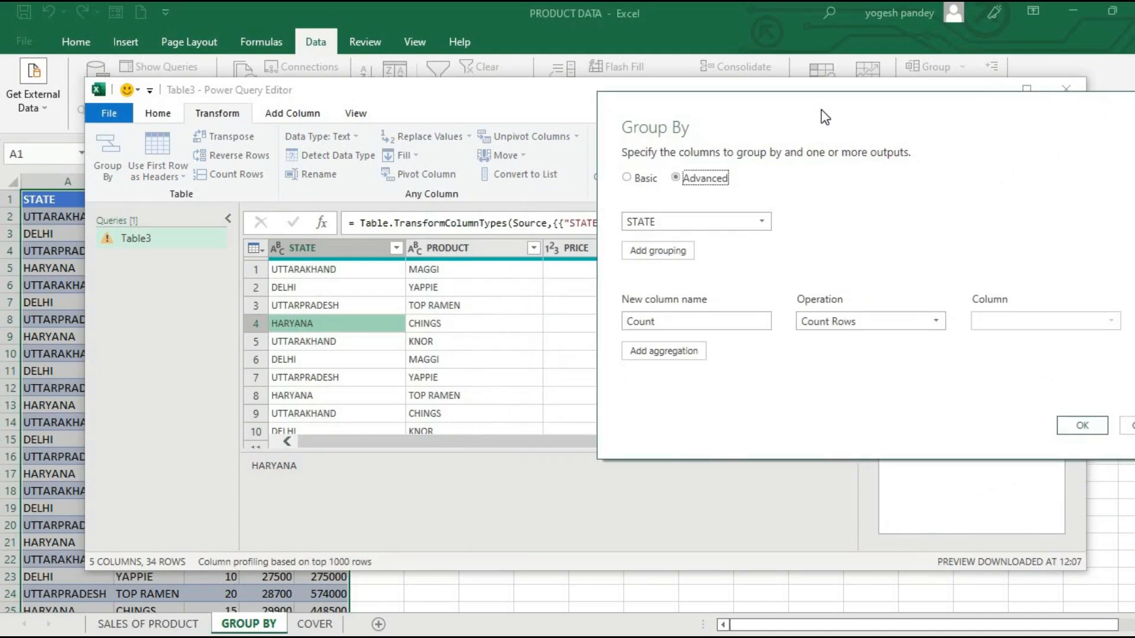
click(709, 220)
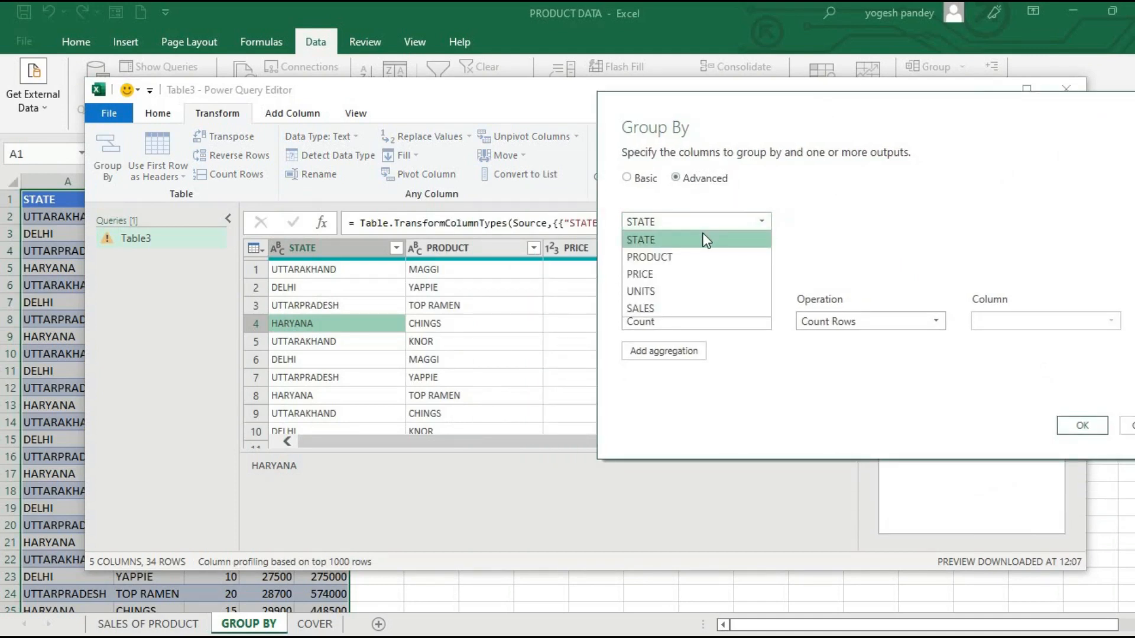
click(705, 239)
click(689, 253)
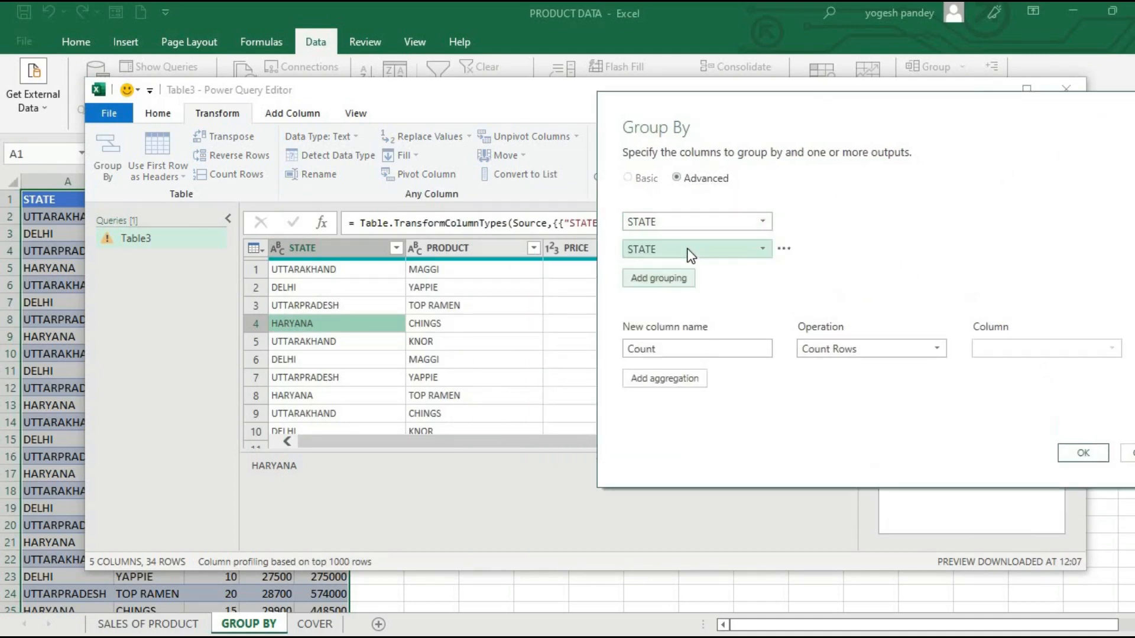
click(705, 253)
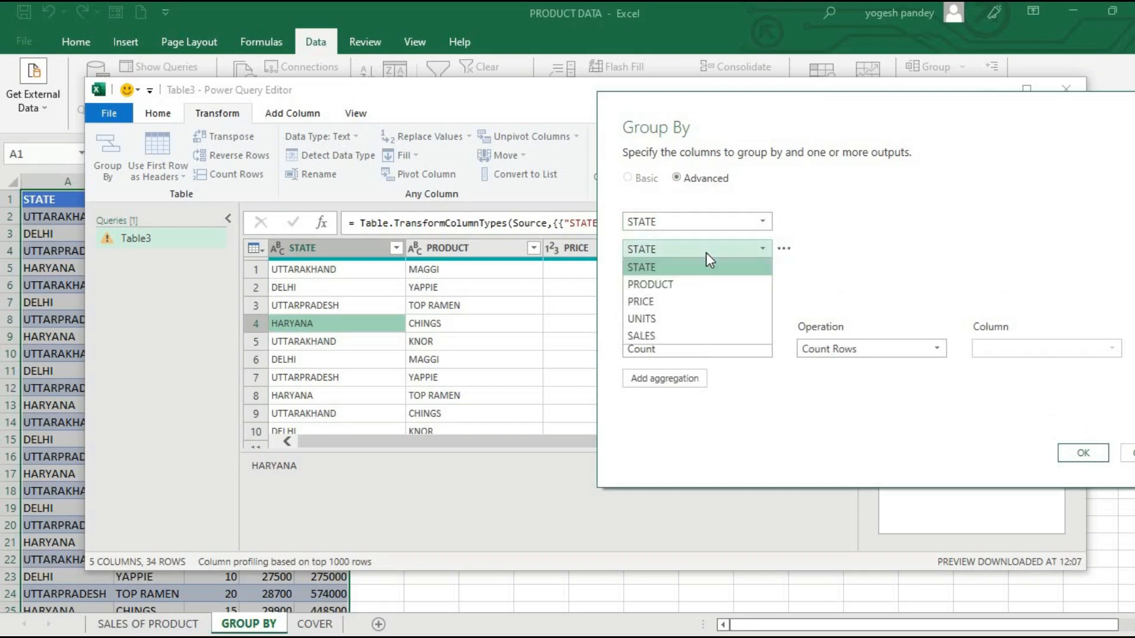
click(701, 285)
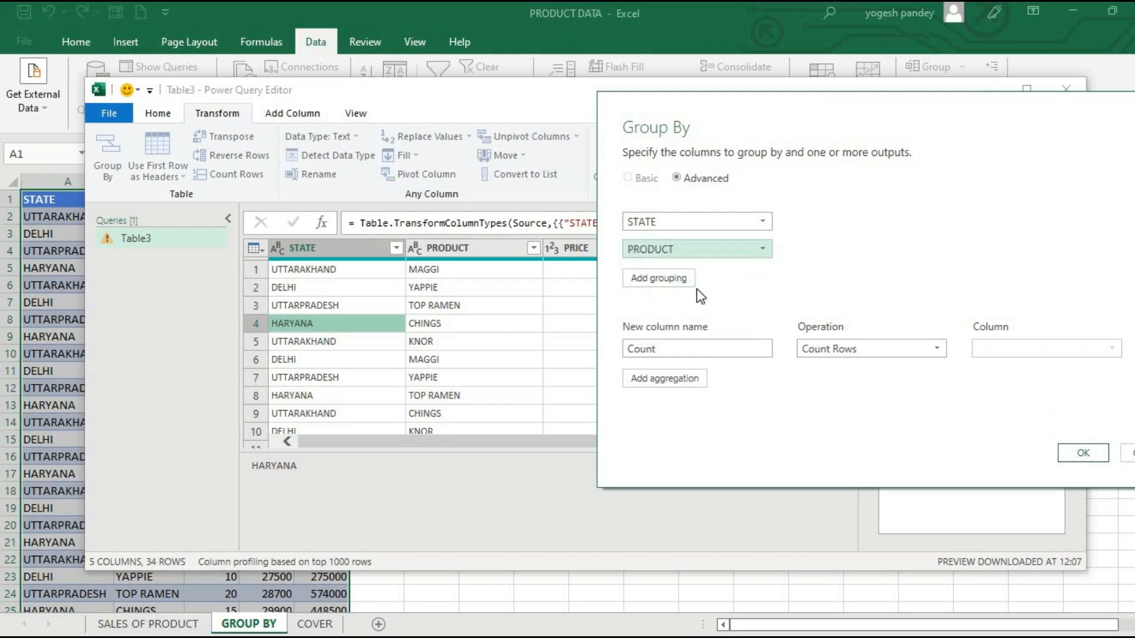
- Define the aggregation column TOTAL SALES as the Sum of the SALES column
double_click(707, 345)
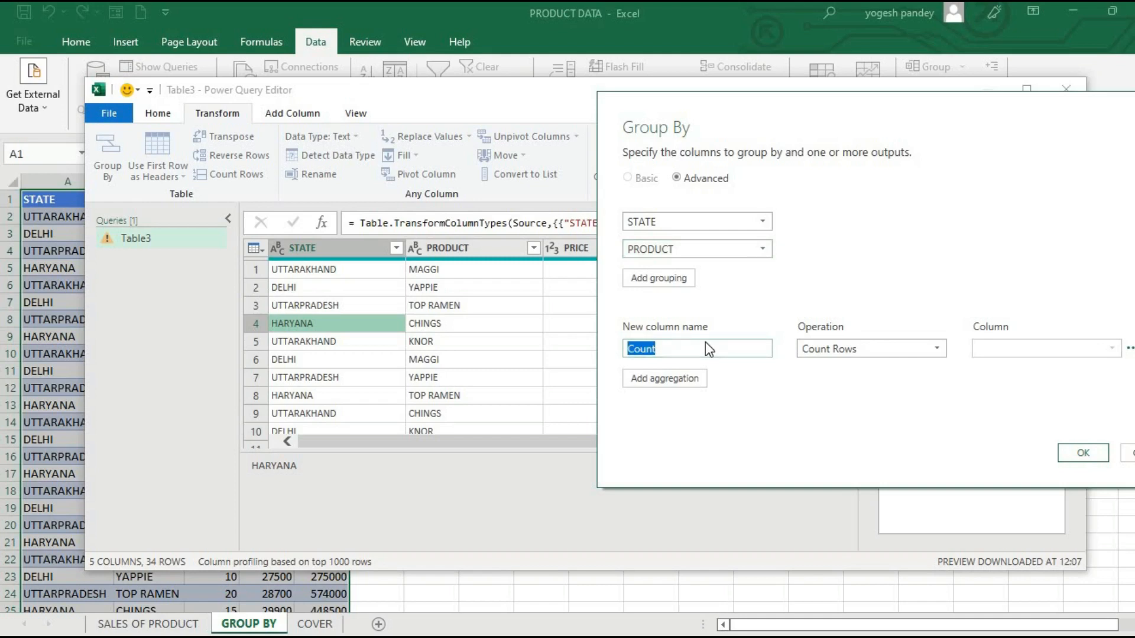
text(C)
key(BackSpace)
text(TOTAL SALES)
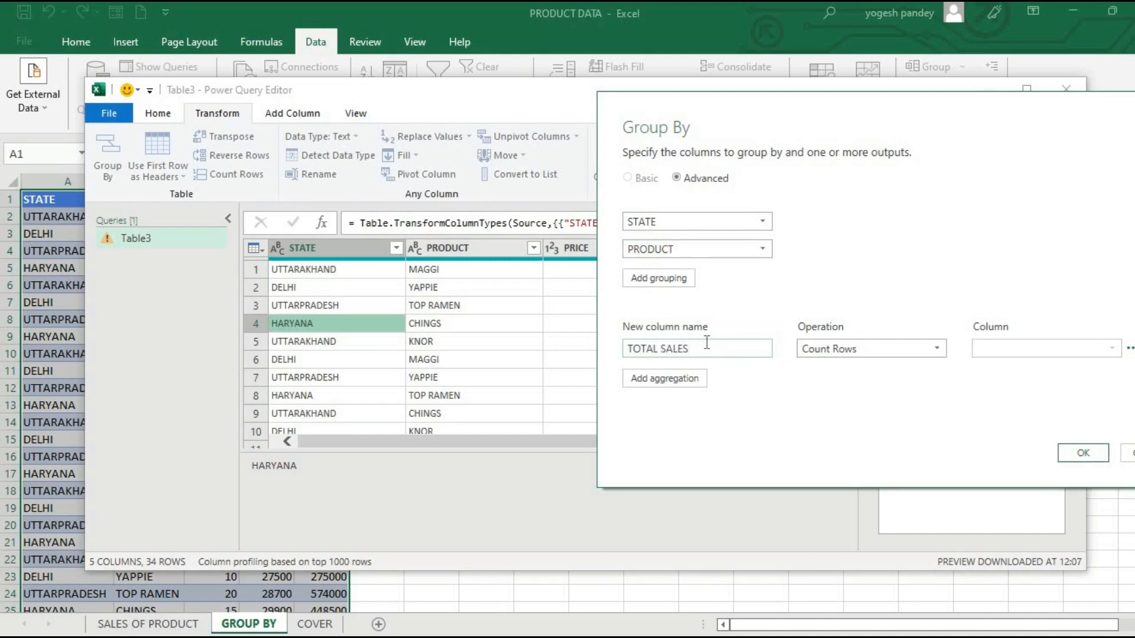
click(878, 345)
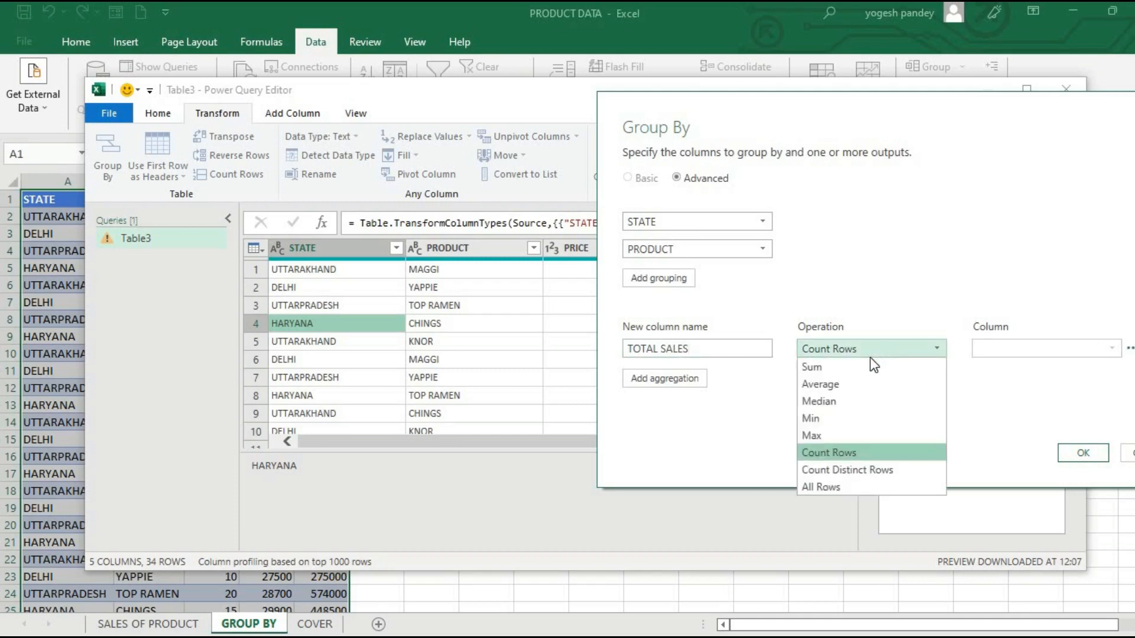
click(871, 367)
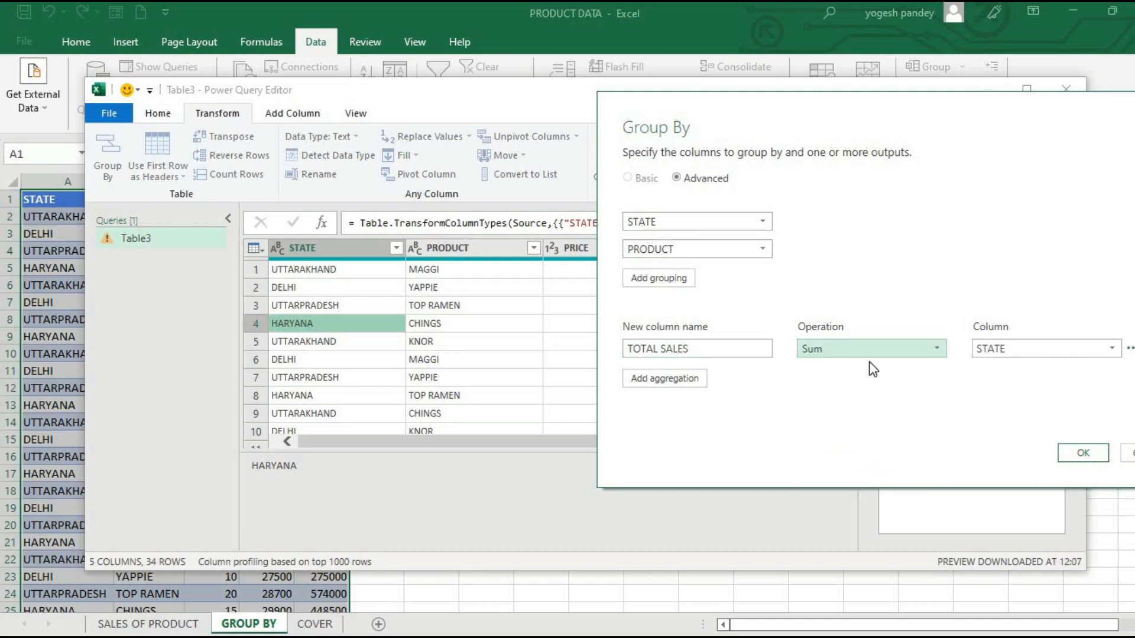
click(994, 352)
click(991, 437)
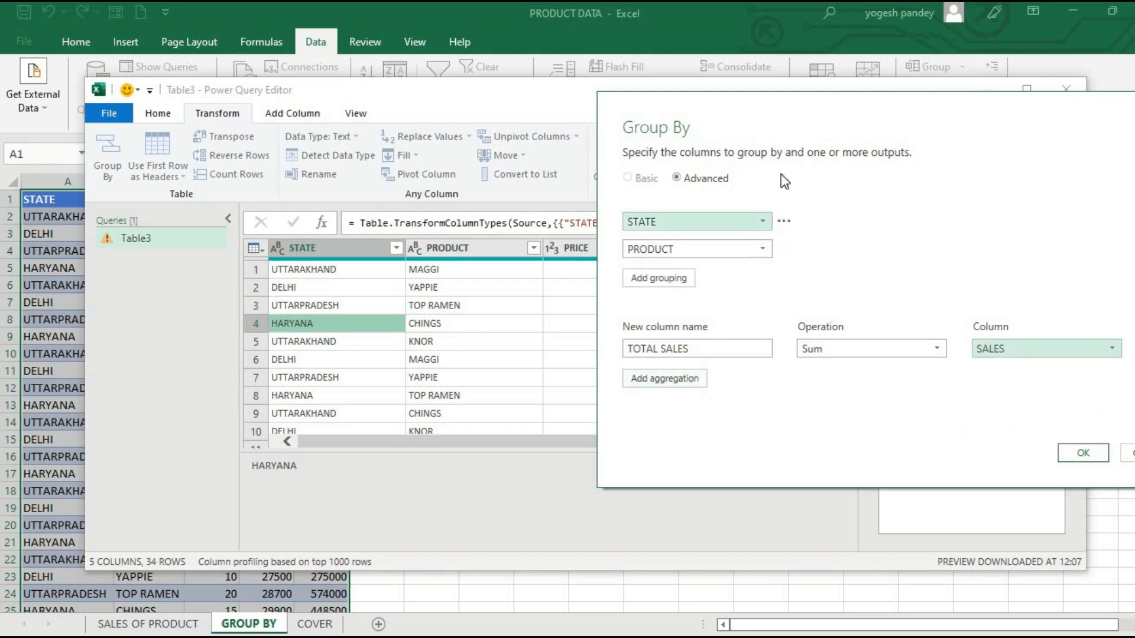
- Add a second aggregation column TOTAL UNITS as the Sum of the UNITS column and apply the grouping by STATE and PRODUCT
drag(757, 268, 565, 97)
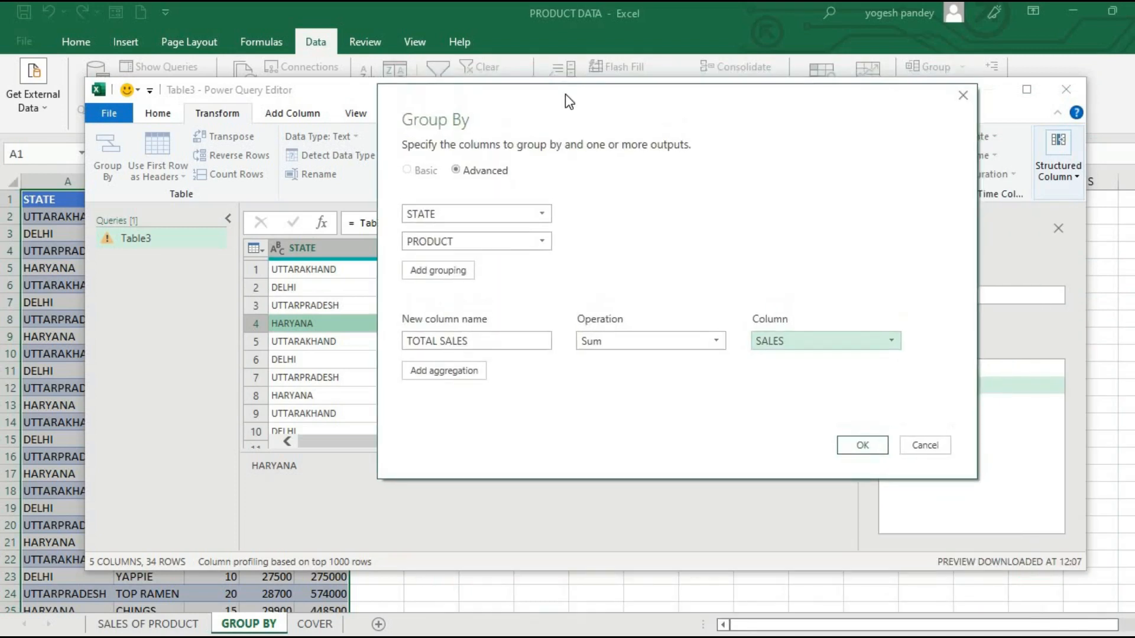
click(435, 371)
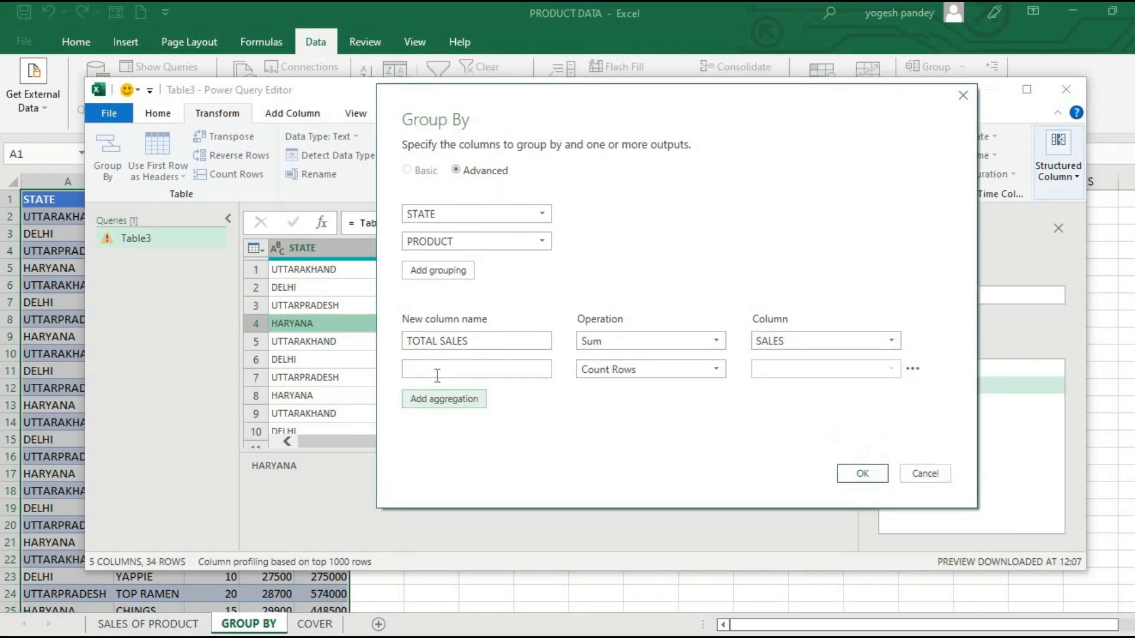
click(454, 369)
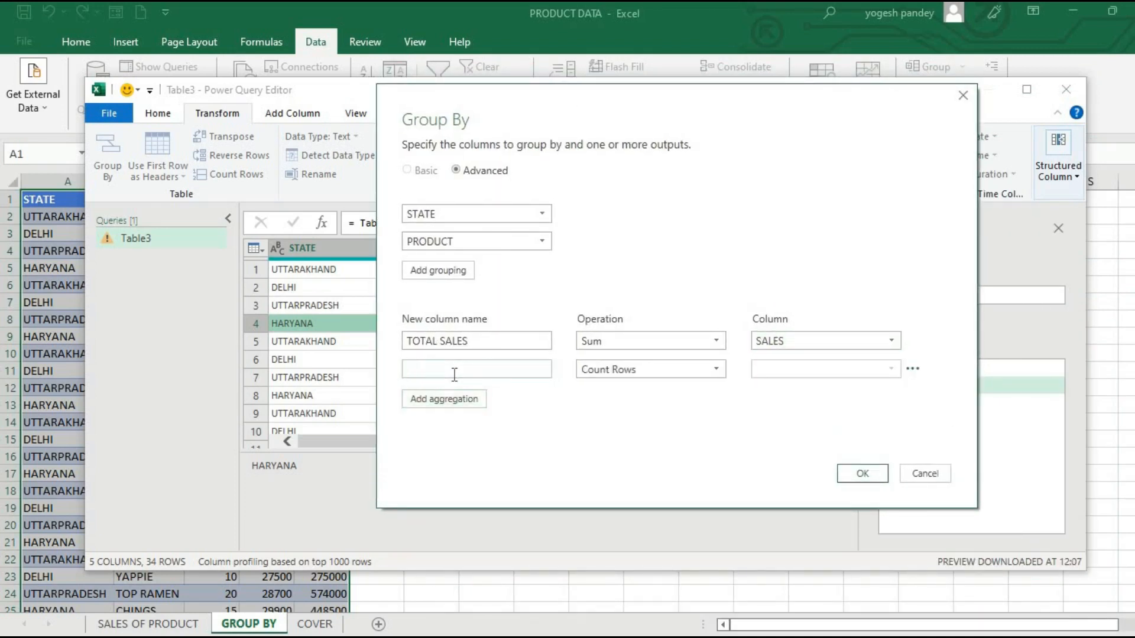
text(TOTAL UNITS)
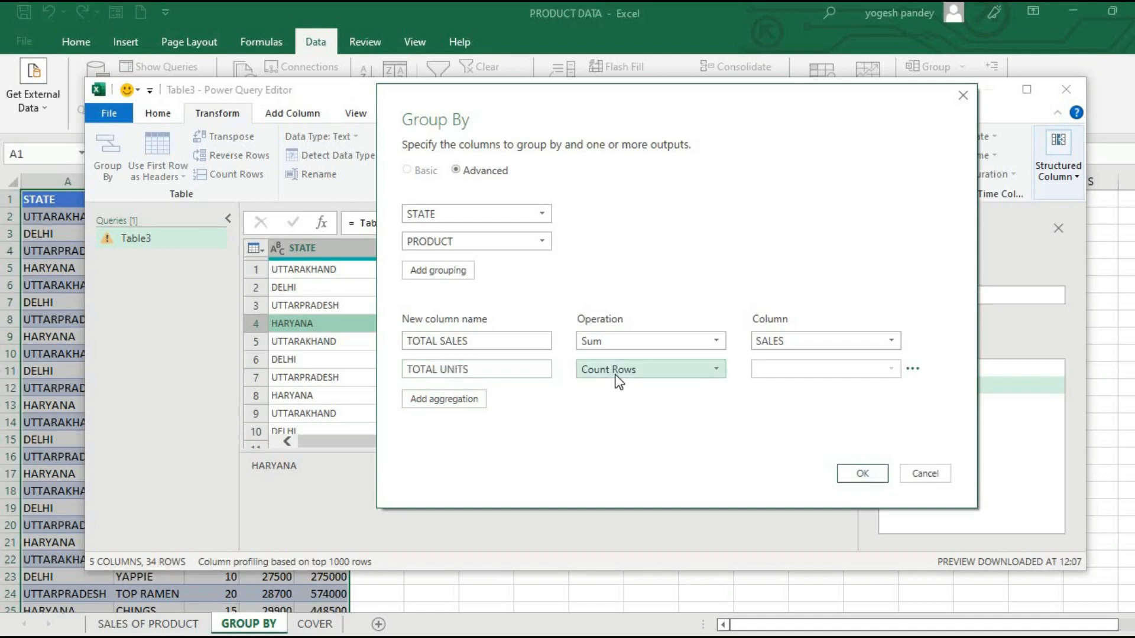
click(616, 383)
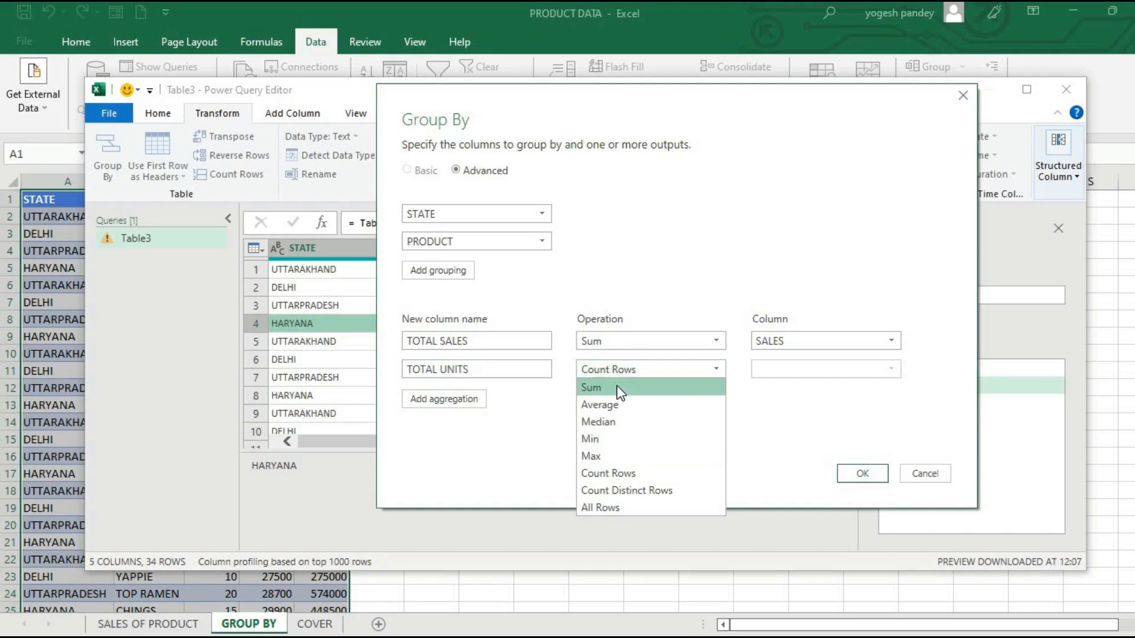
click(616, 387)
click(796, 374)
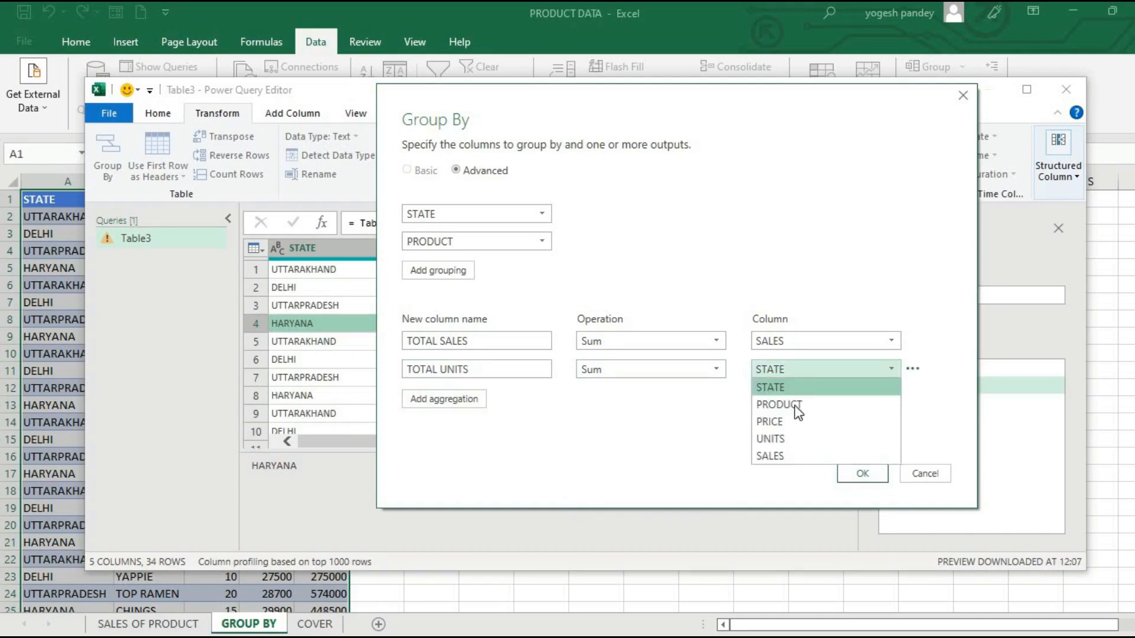
click(793, 437)
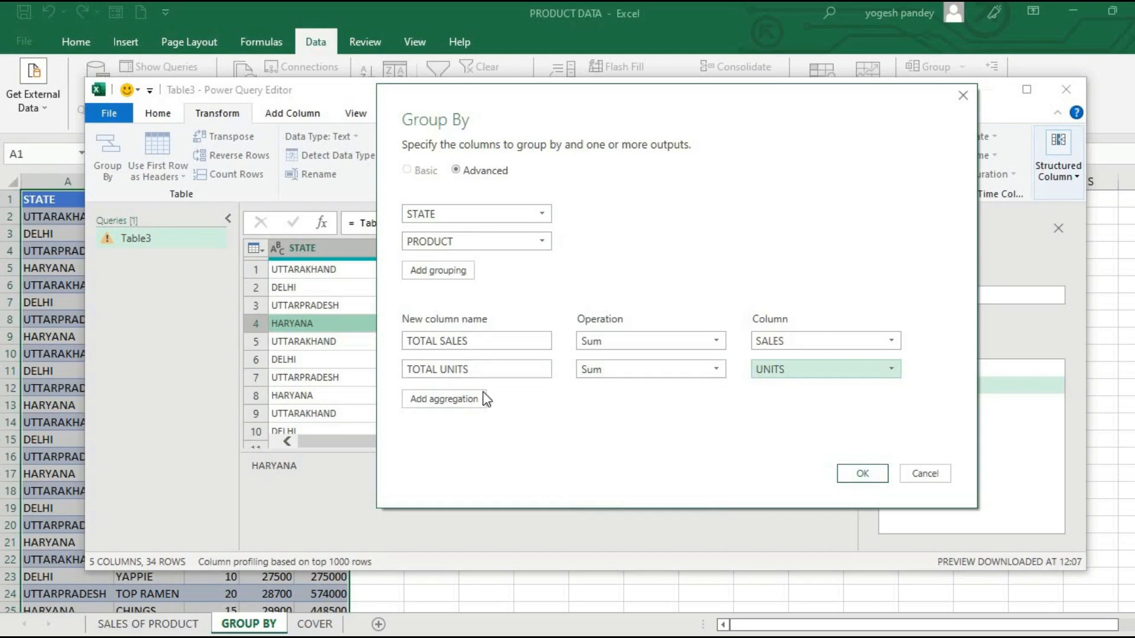
click(861, 474)
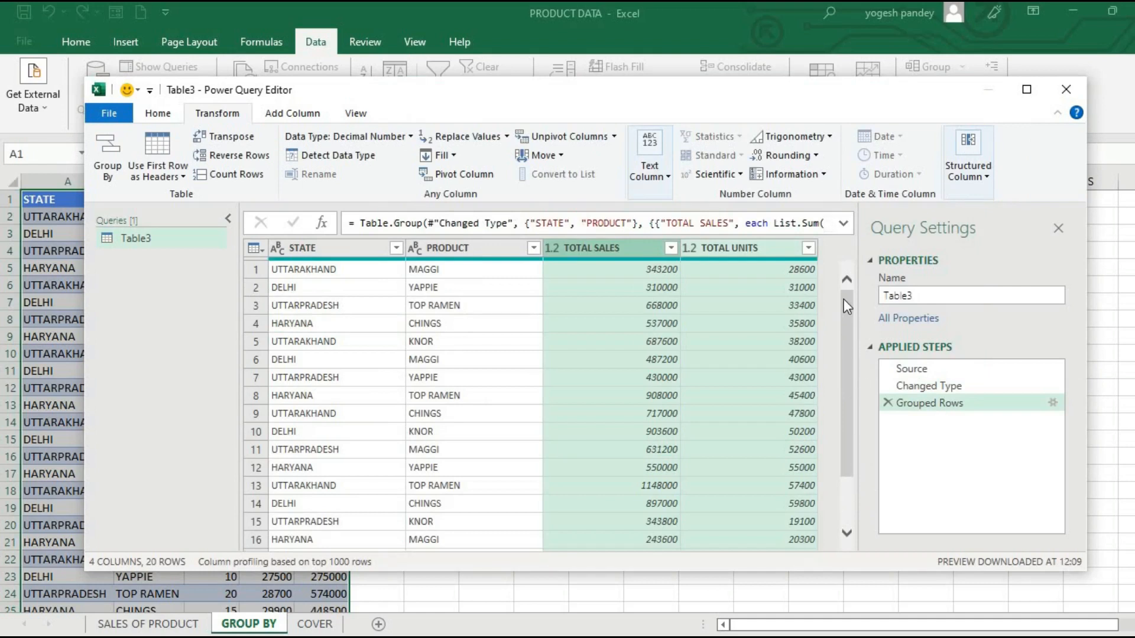
drag(843, 299, 846, 256)
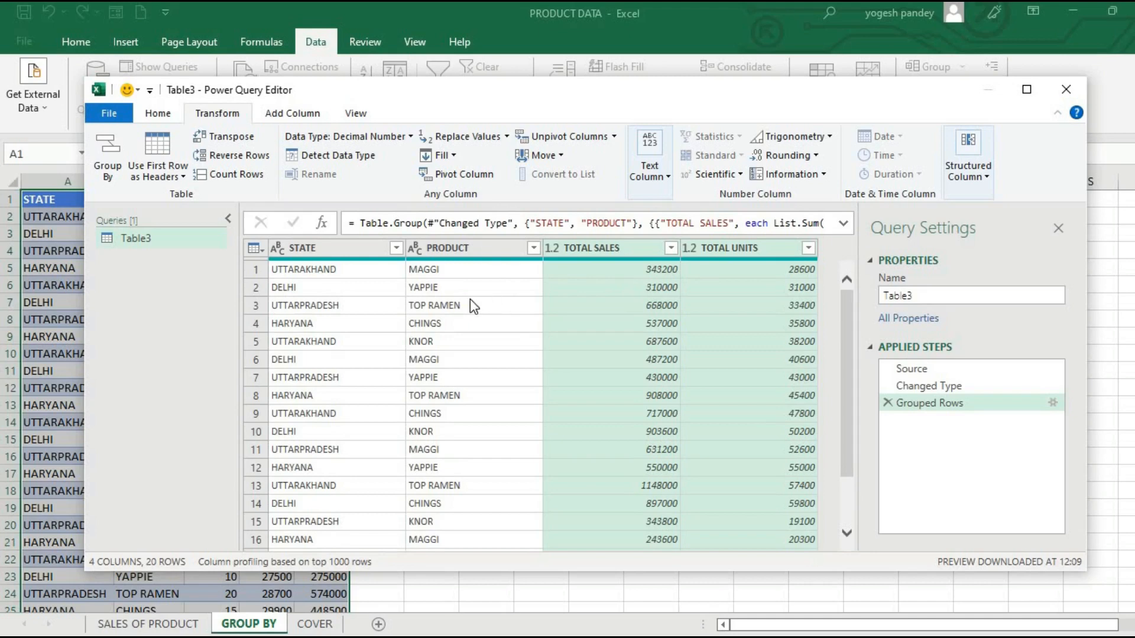
click(461, 395)
click(475, 417)
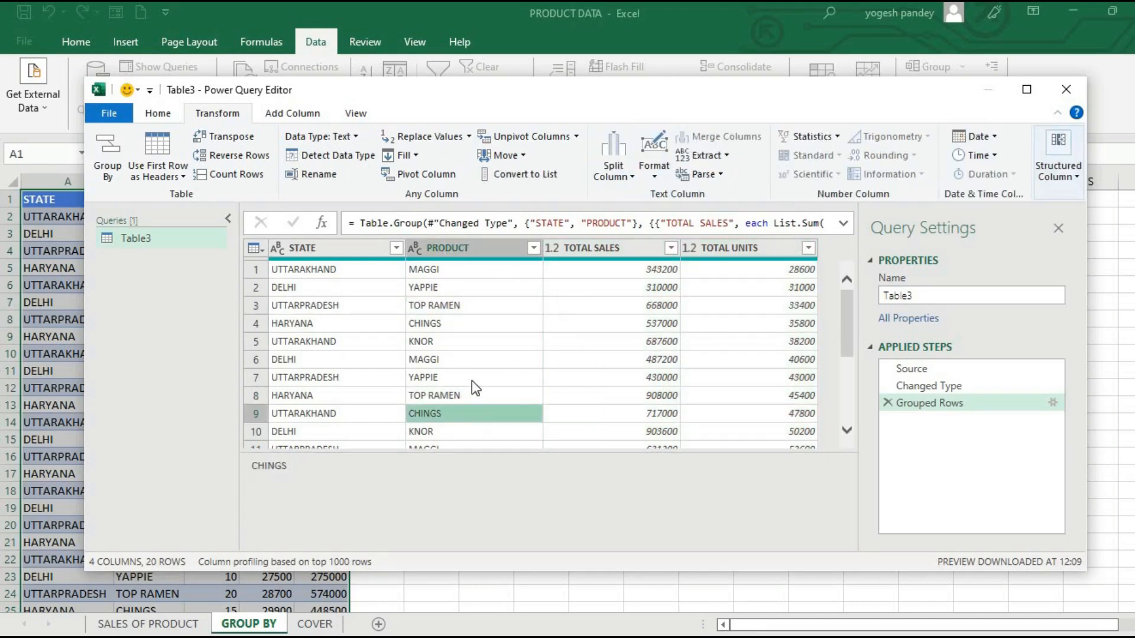
click(472, 381)
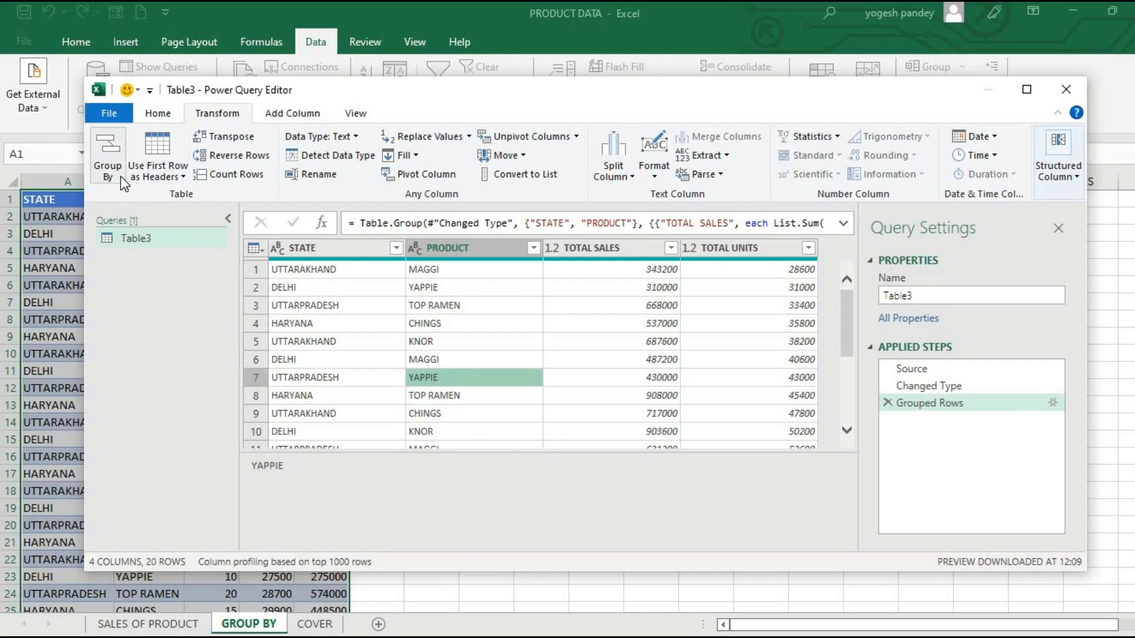